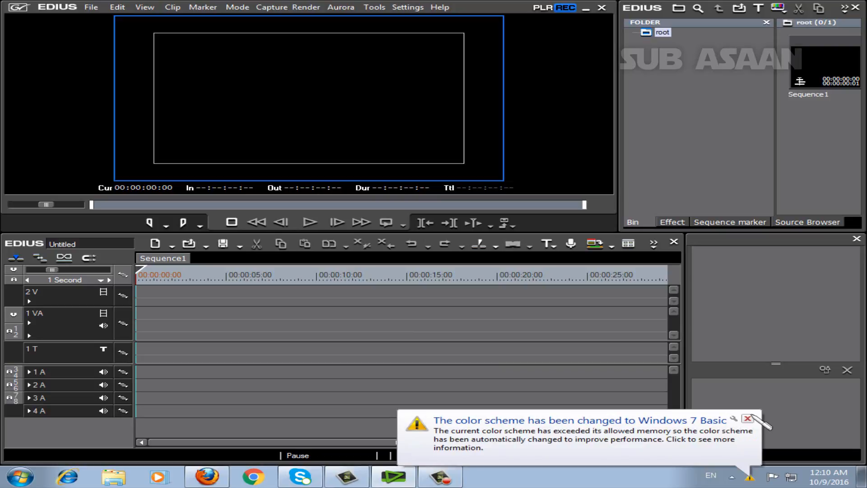
Dismiss the color scheme notification and import the 013 video clip from the Chand folder into the bin
left_click(748, 419)
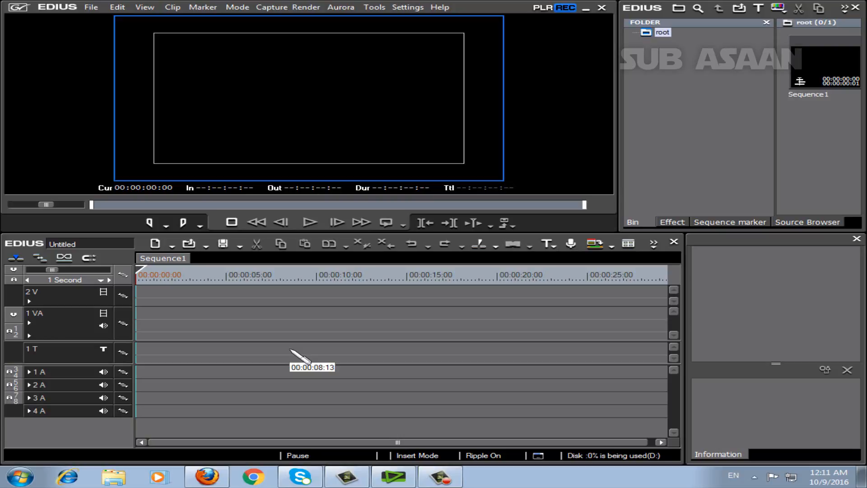
left_click(634, 222)
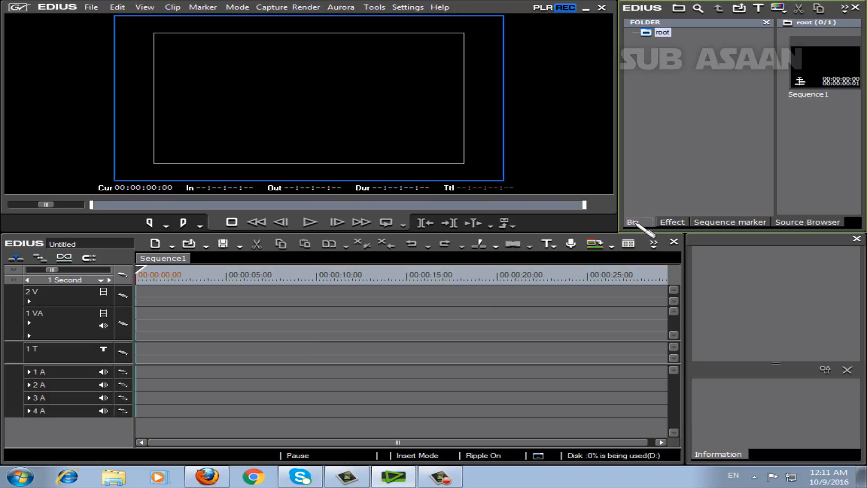
double_click(823, 160)
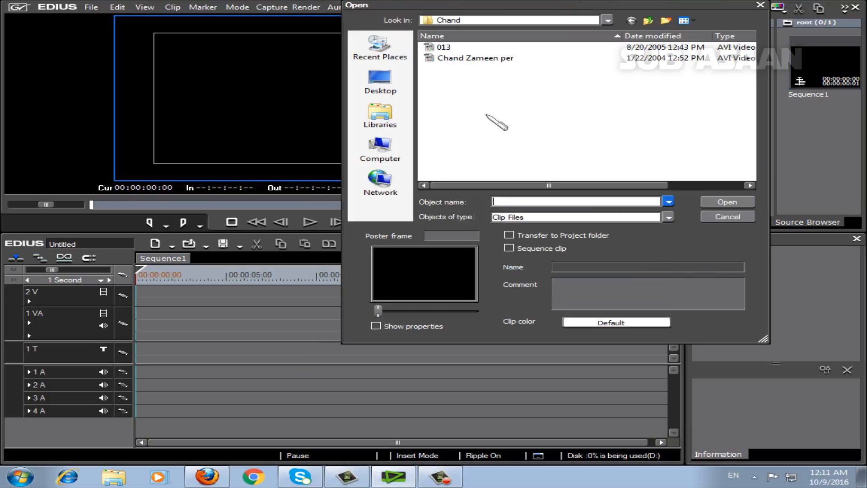
double_click(444, 48)
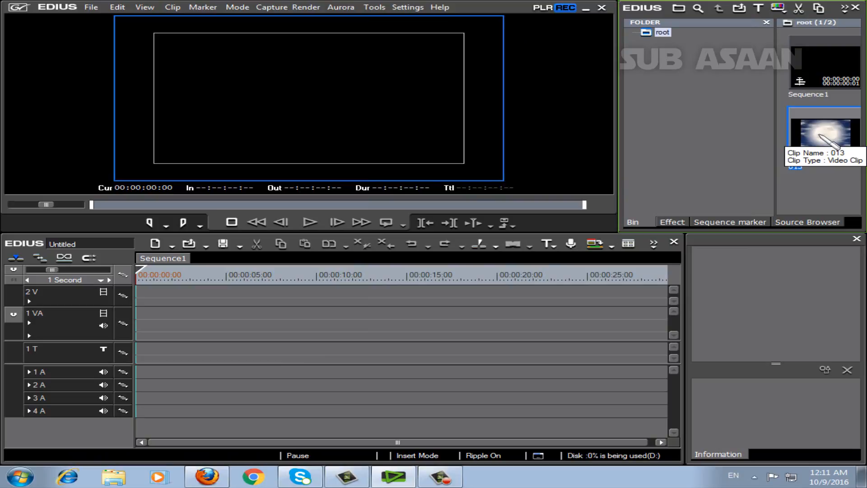
Preview the 013 clip from the start of the 1 VA track and delete it from the timeline
left_click_drag(834, 143, 145, 317)
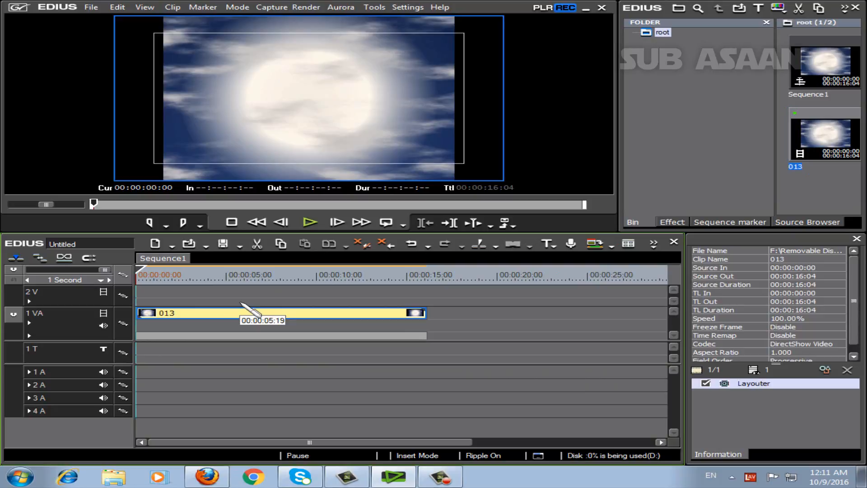
left_click(310, 222)
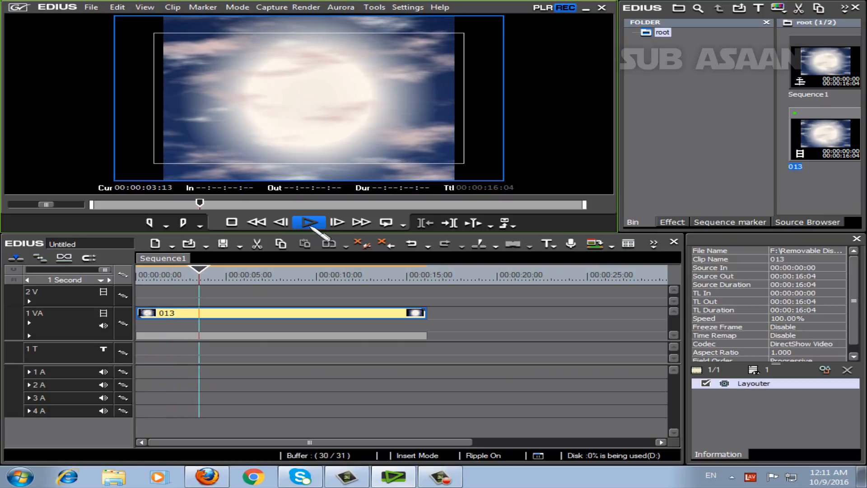
right_click(268, 316)
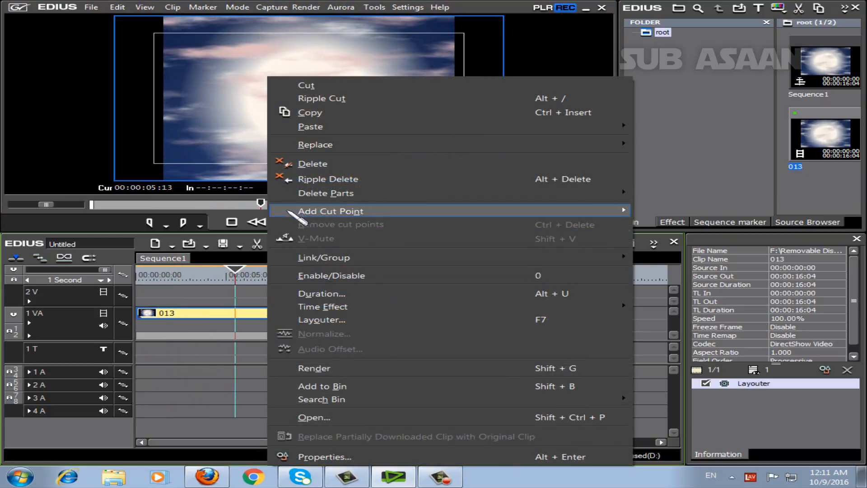
left_click(315, 165)
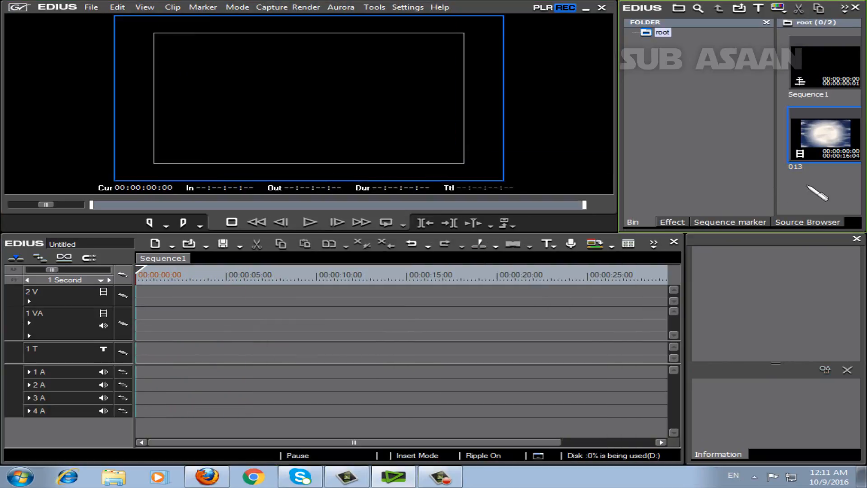
Import the Chand Zameen per clip, place it at the start of the 1 VA track and play part of it
double_click(815, 192)
double_click(441, 62)
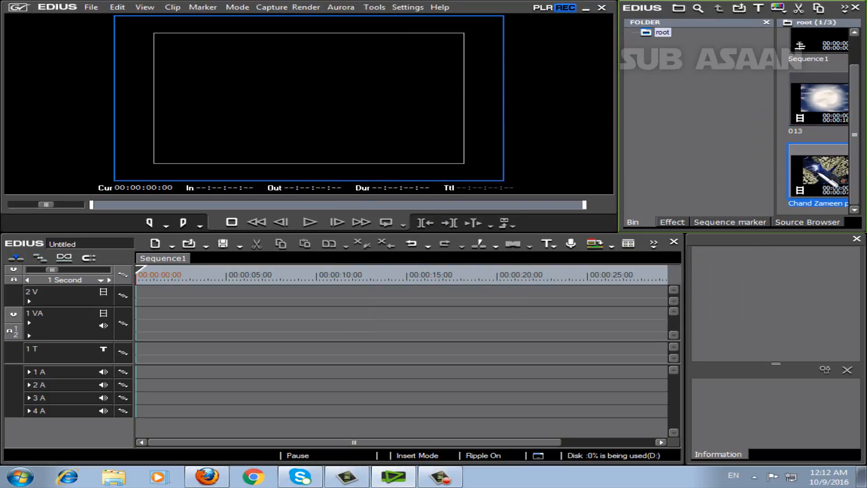
left_click_drag(813, 177, 142, 322)
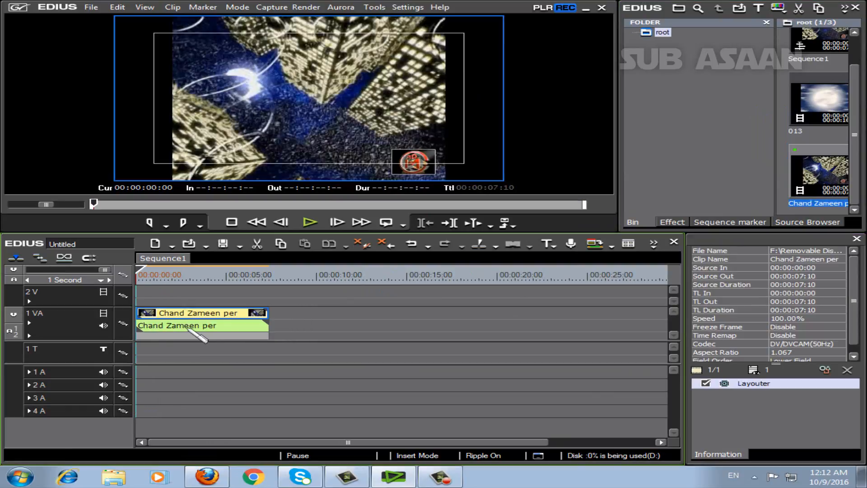
left_click(316, 222)
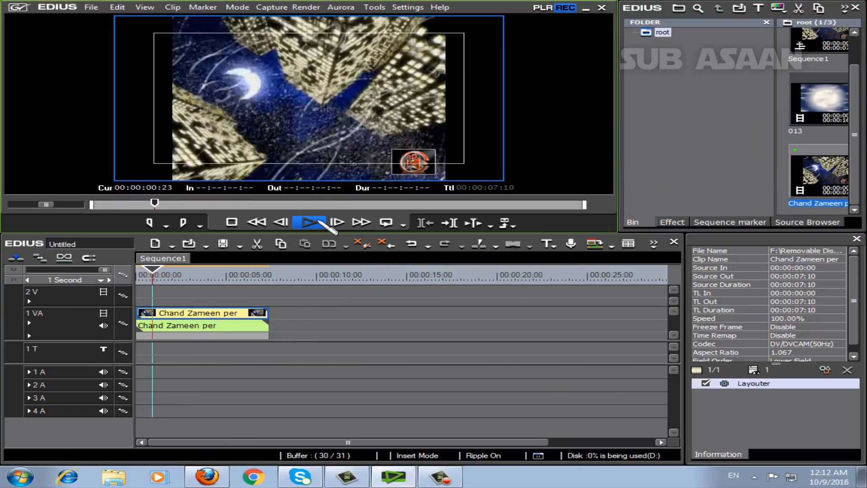
left_click(232, 222)
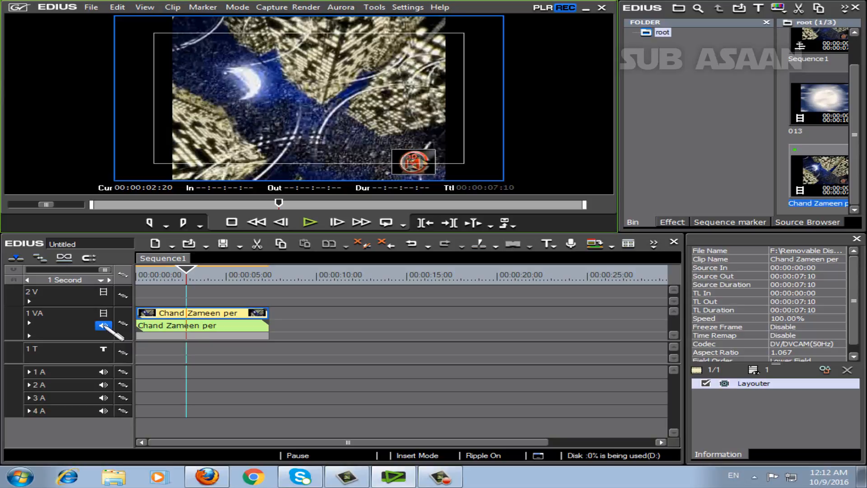
Mute the 1 VA track's audio and play the sequence from the start
left_click(103, 324)
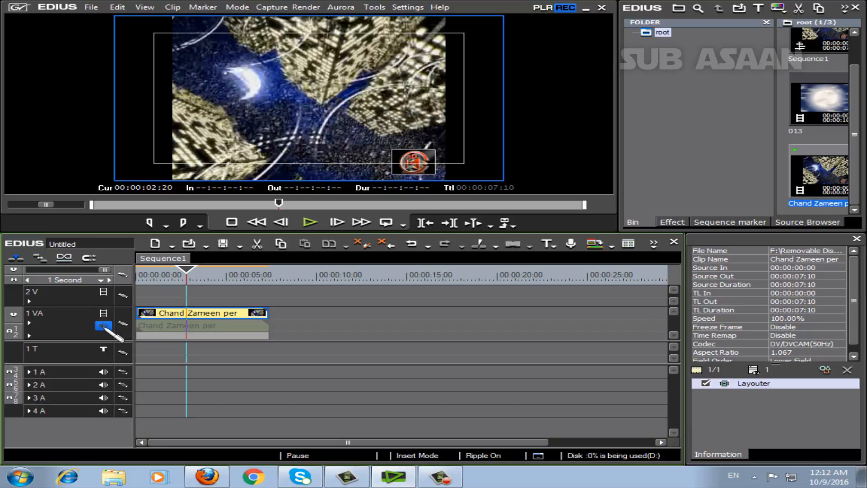
left_click_drag(189, 270, 138, 270)
left_click(310, 222)
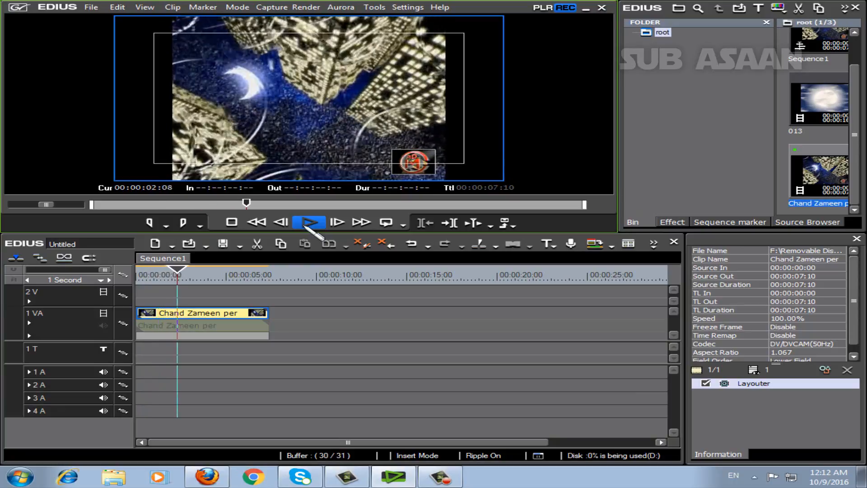
left_click(233, 223)
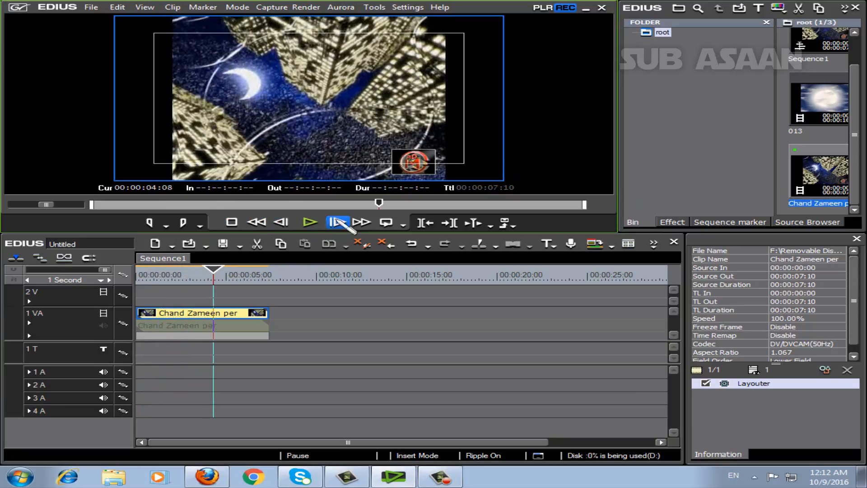
Look at the clips available for import and replay the muted sequence from the start
double_click(786, 207)
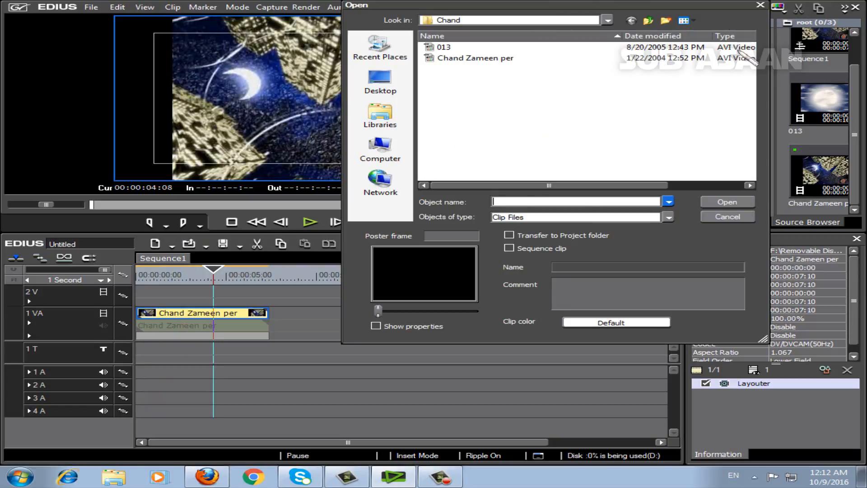
left_click(760, 5)
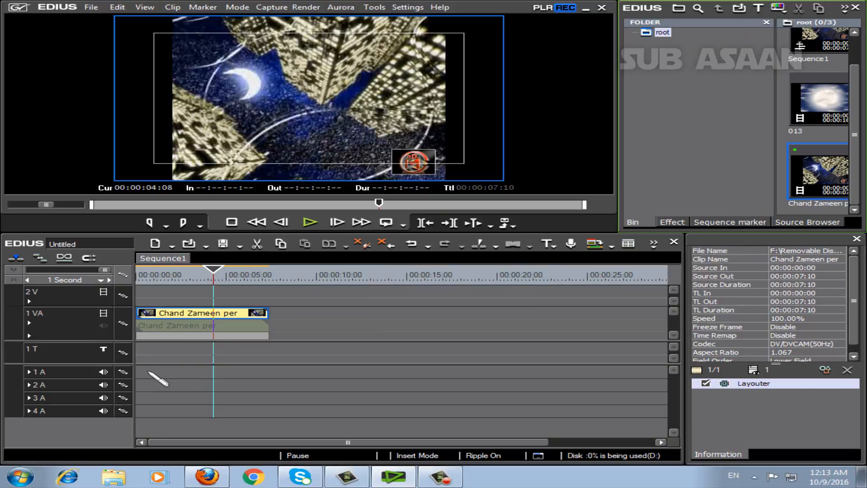
left_click_drag(216, 270, 143, 271)
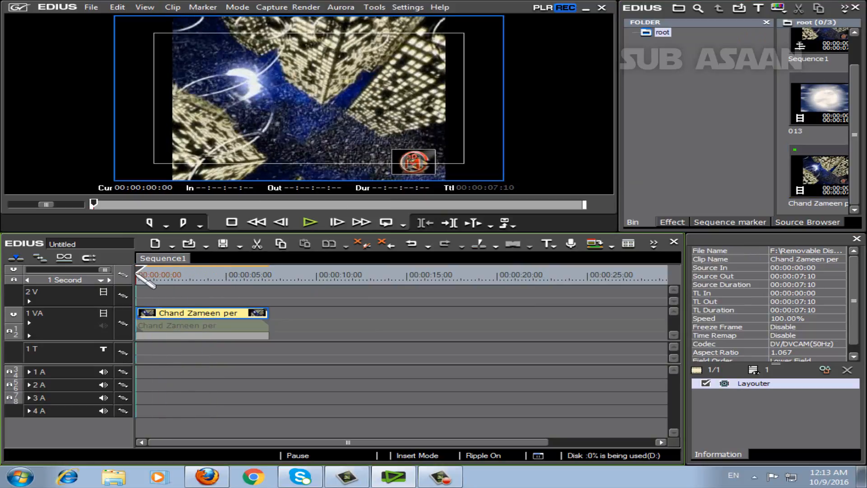
left_click(310, 222)
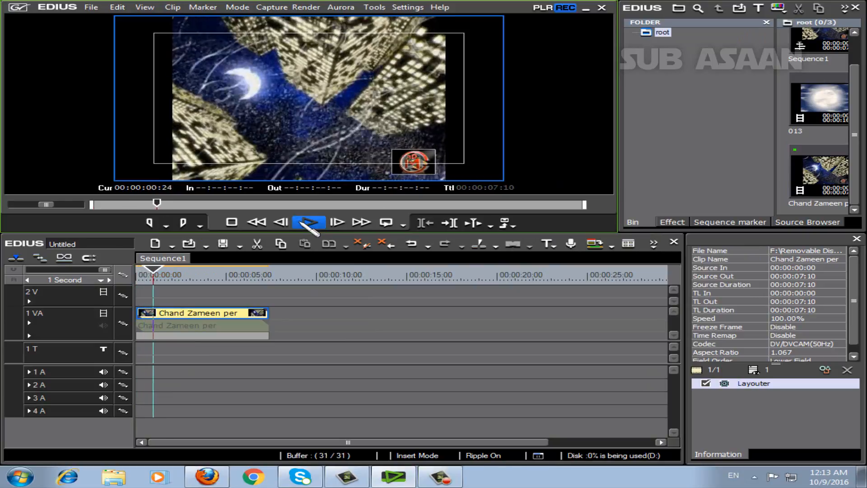
left_click(232, 222)
Unmute the 1 VA track's audio and save the project with the clip's audio part selected
left_click(102, 325)
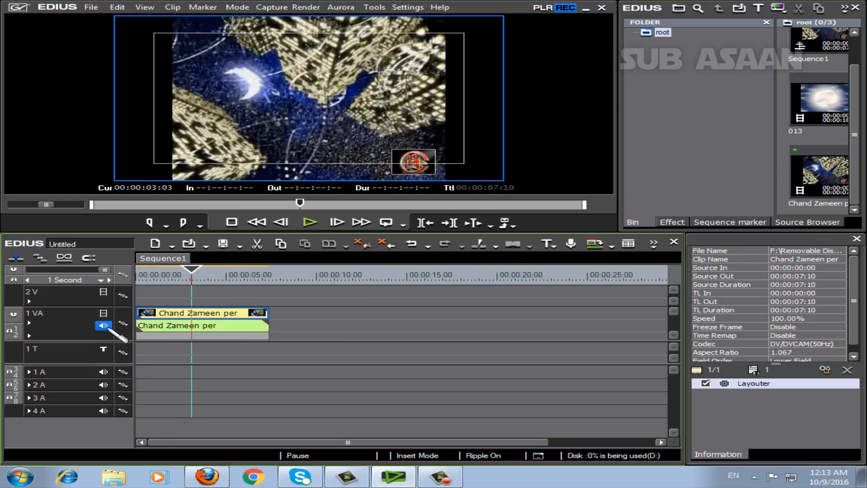
left_click(166, 326)
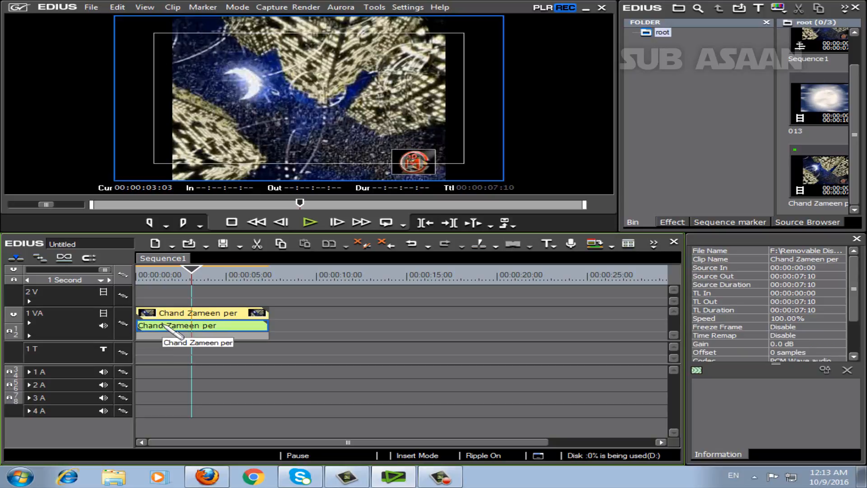
key("ctrl+s")
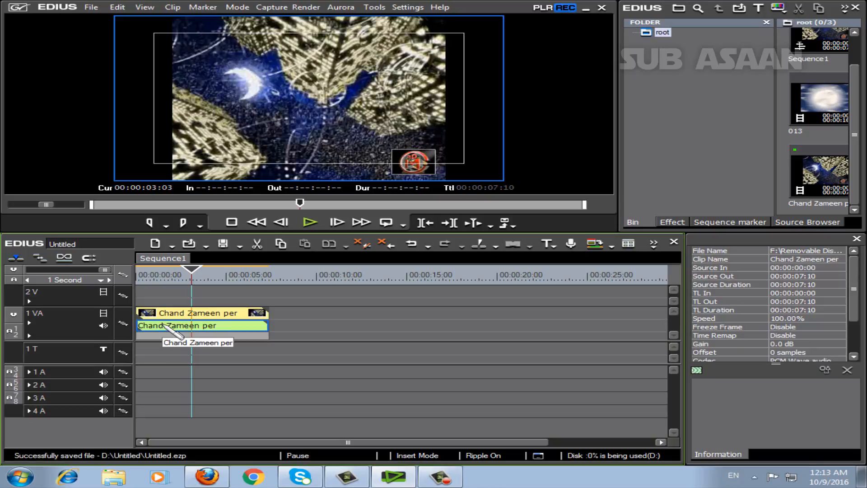
Toggle the 1 VA track's audio mute on and off several times, leaving the audio muted
left_click(103, 325)
left_click(103, 326)
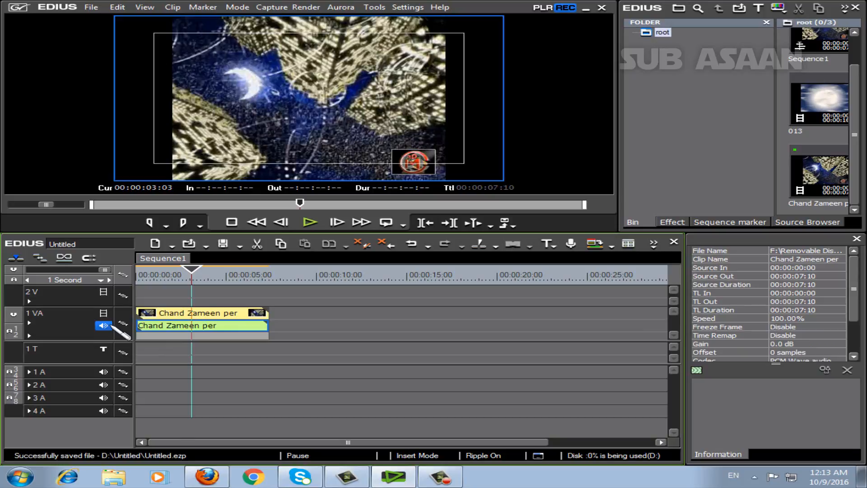
left_click(109, 326)
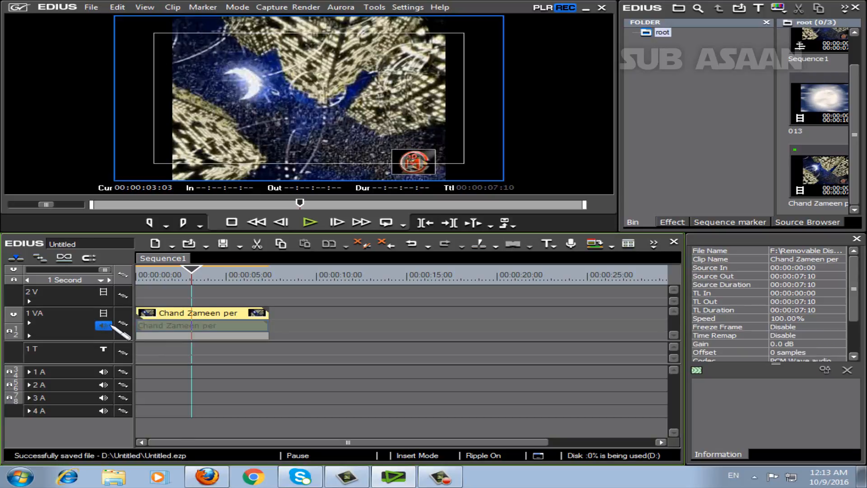
left_click(105, 325)
left_click(105, 325)
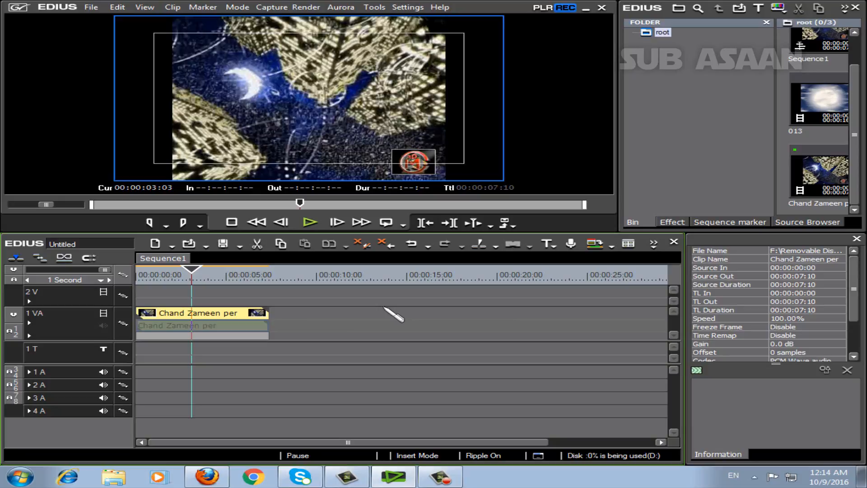
Open the Keyboard Shortcut page of the User Interface section in the user settings
left_click(409, 7)
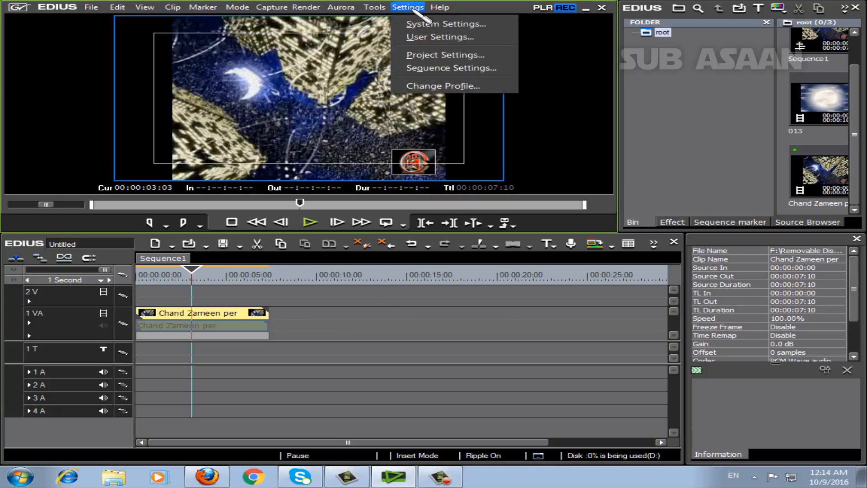
left_click(434, 36)
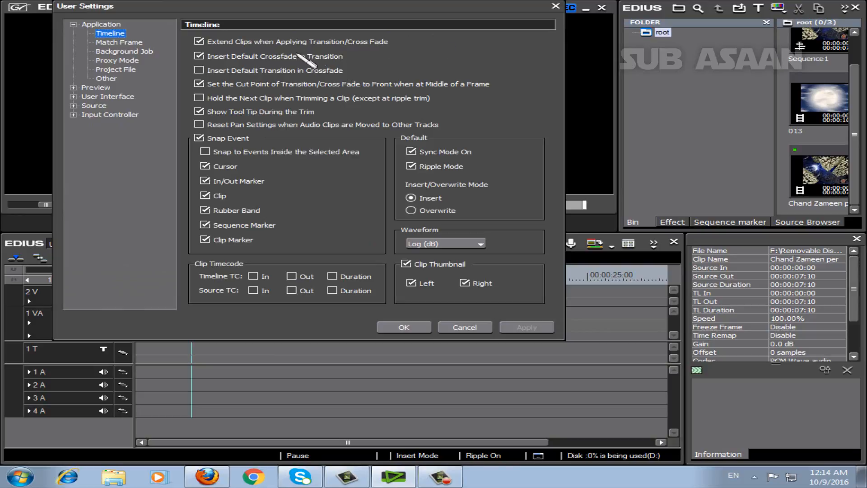
left_click(93, 96)
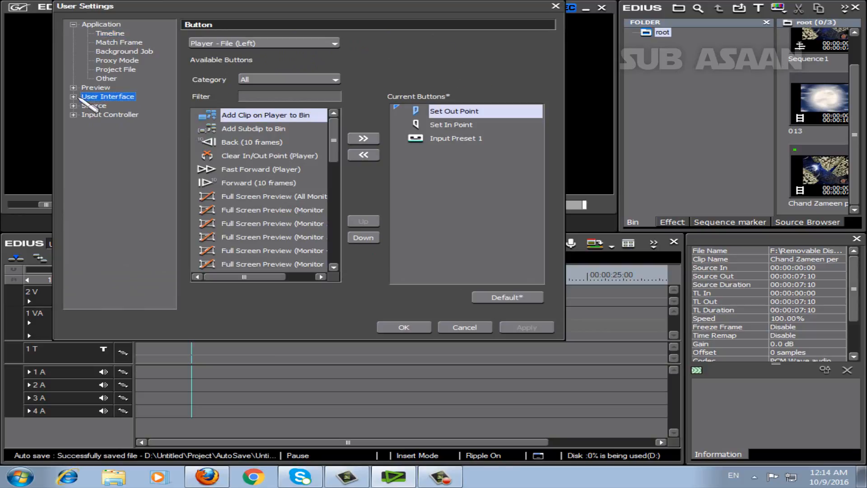
left_click(73, 96)
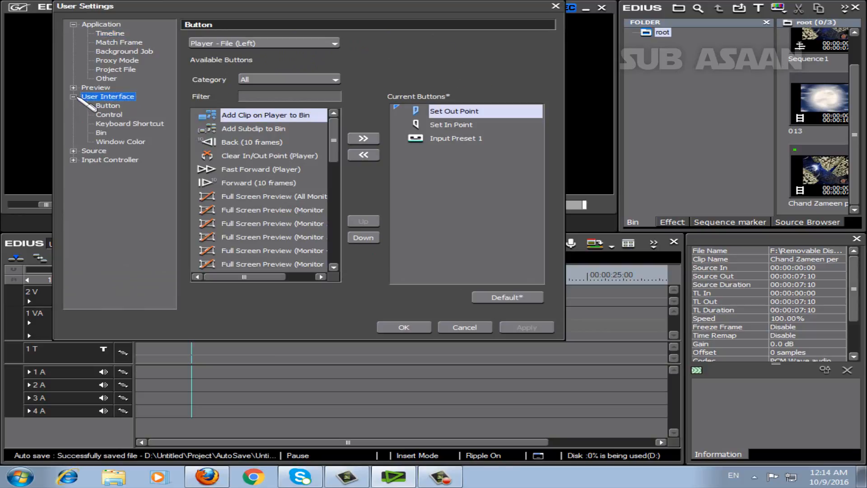
left_click(143, 127)
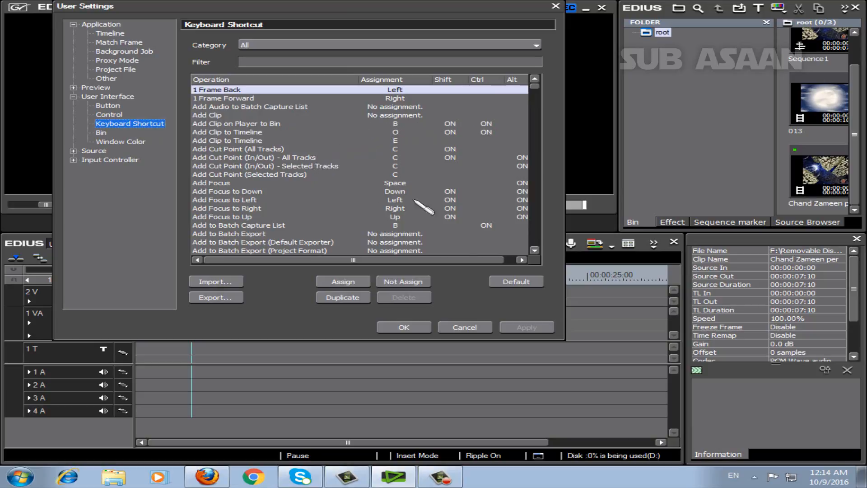
Look through the list of operations and their assigned shortcuts, down to the Cue and Cut entries
left_click(534, 250)
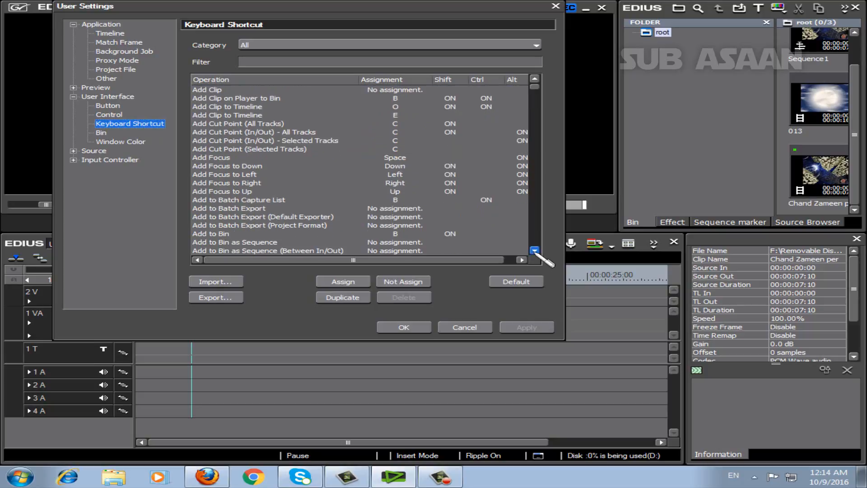
left_click(535, 251)
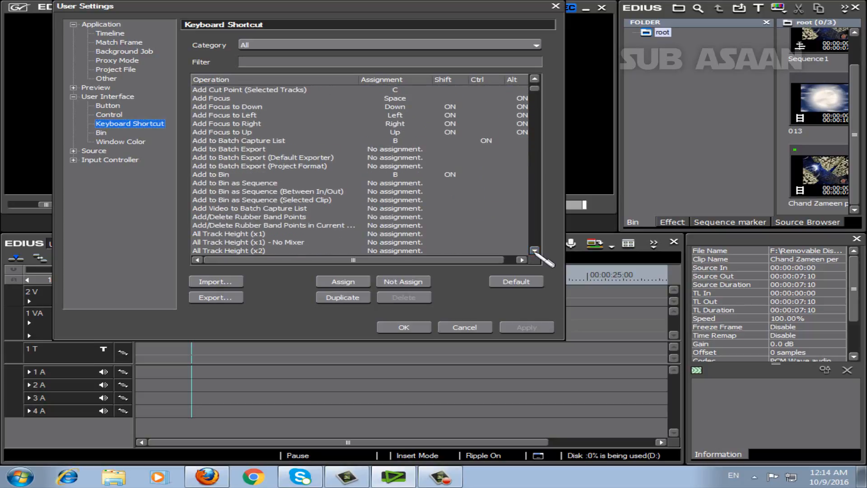
left_click(535, 251)
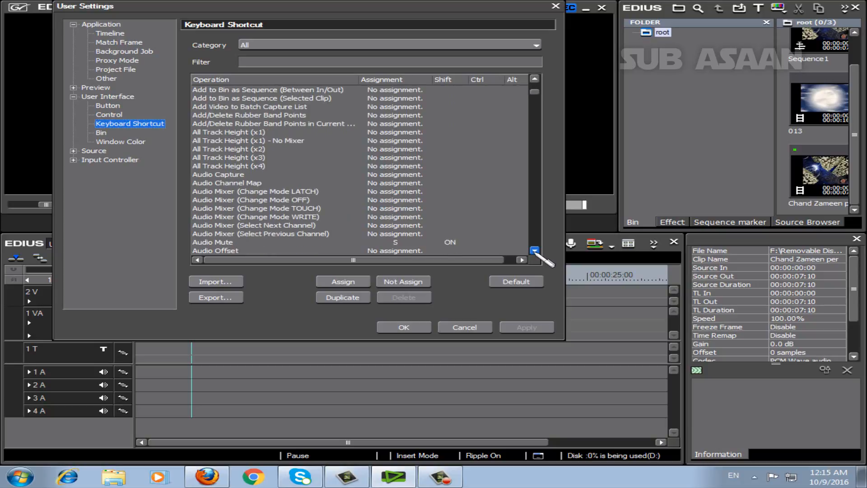
left_click(535, 251)
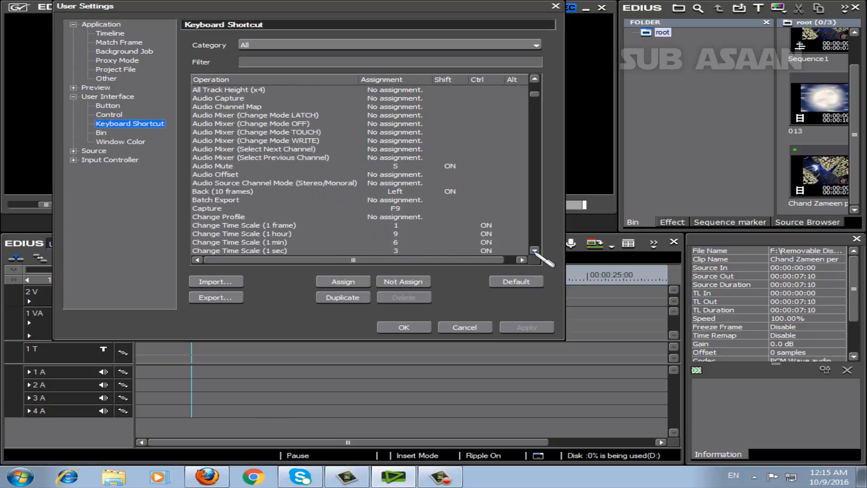
left_click(534, 251)
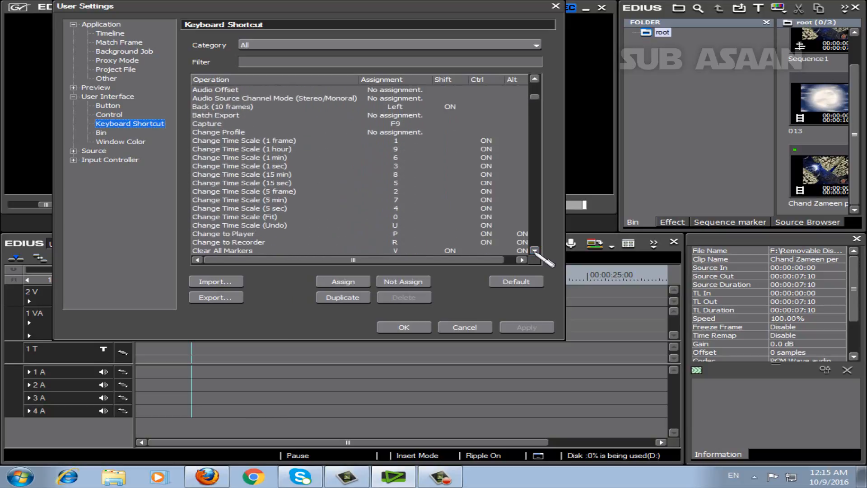
left_click(535, 251)
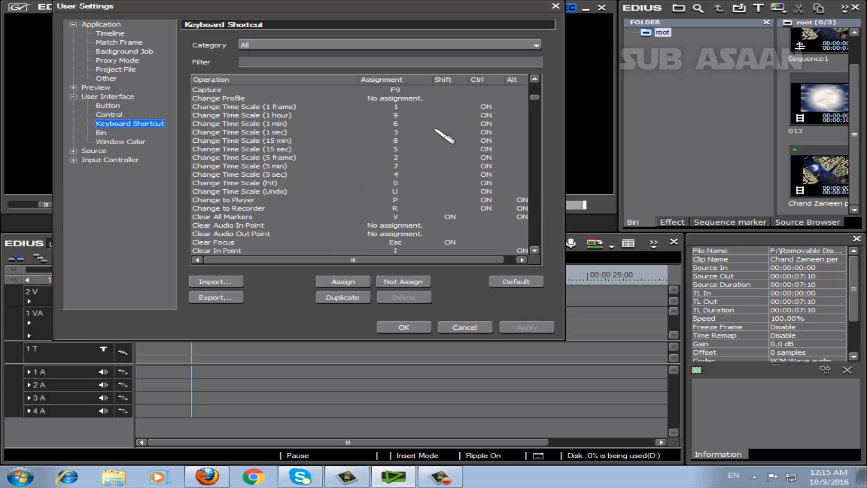
left_click(534, 250)
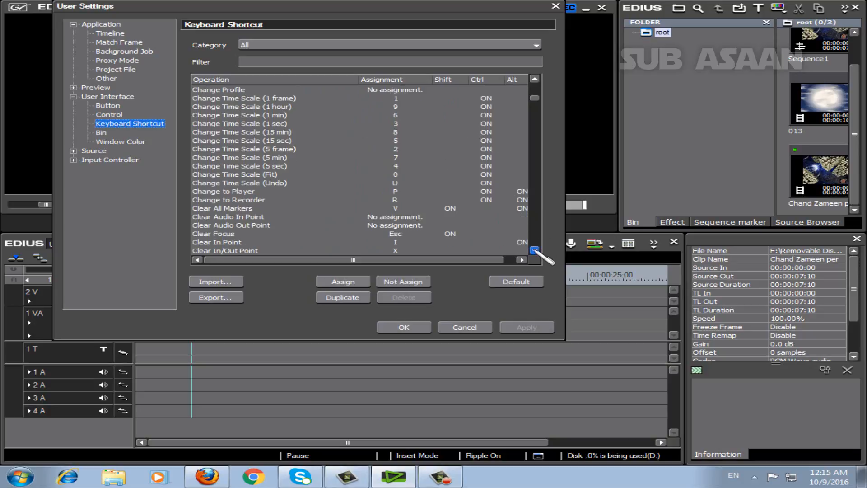
left_click(534, 251)
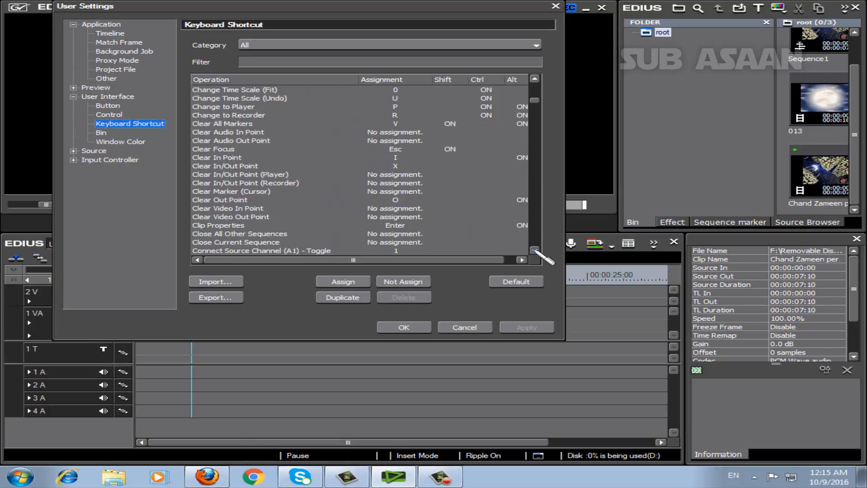
left_click(535, 251)
left_click(534, 250)
left_click(535, 251)
left_click(535, 251)
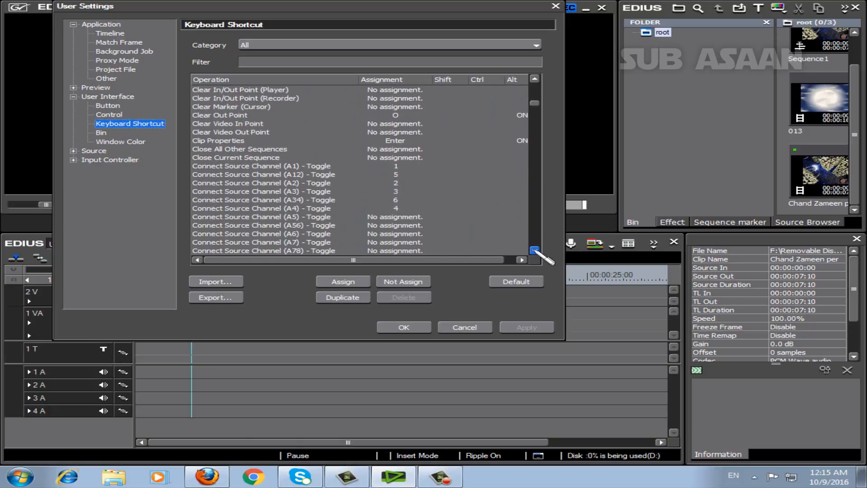
left_click(535, 251)
left_click(535, 251)
left_click(535, 251)
left_click(535, 251)
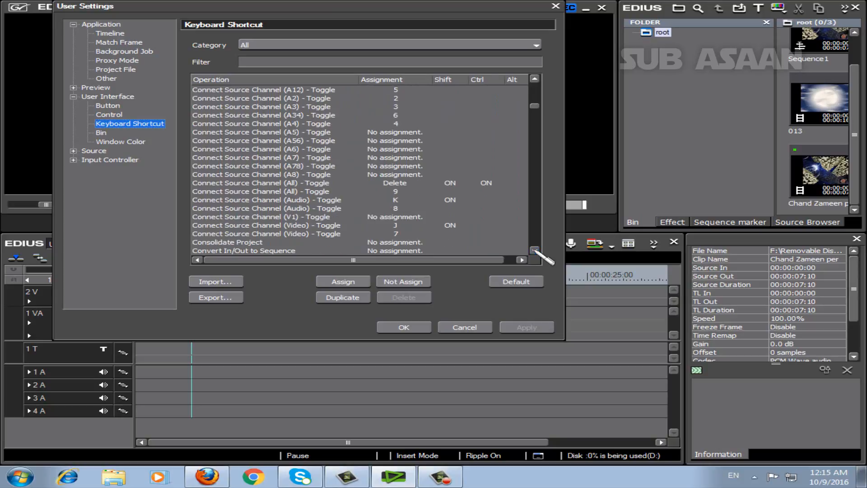
left_click(535, 251)
left_click(535, 251)
left_click(534, 250)
left_click(535, 251)
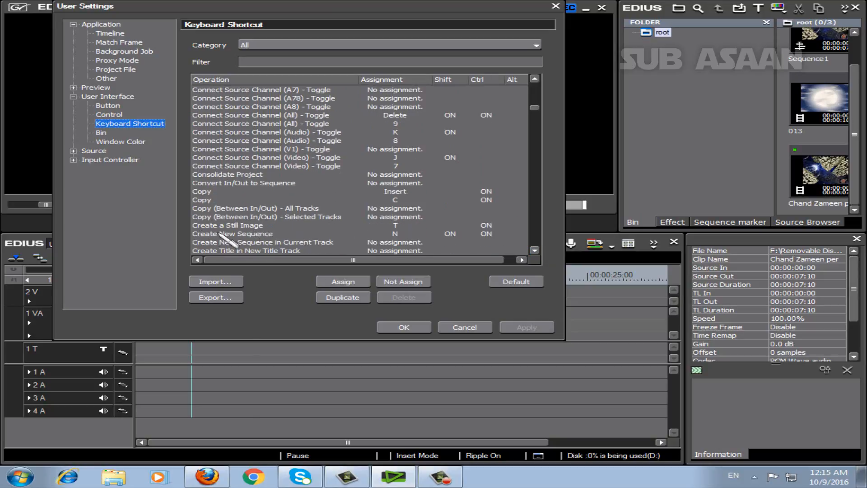
left_click(535, 251)
left_click(535, 250)
left_click(535, 251)
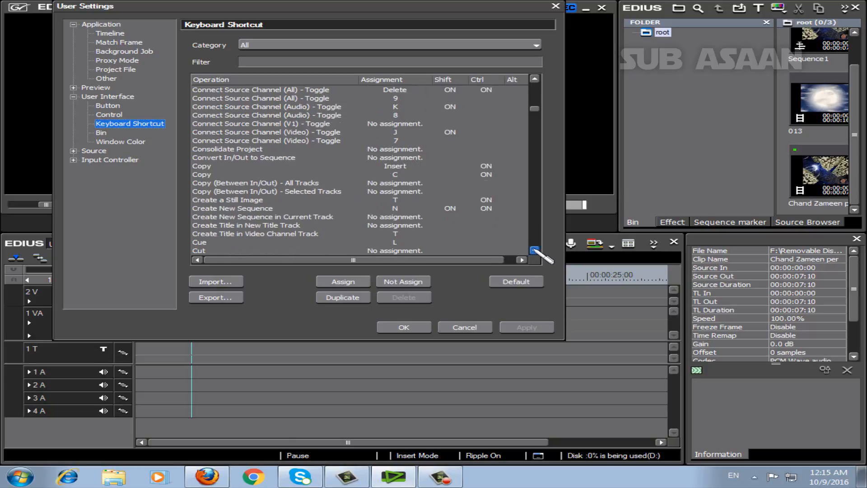
left_click(534, 250)
left_click(534, 251)
left_click(535, 251)
left_click(535, 250)
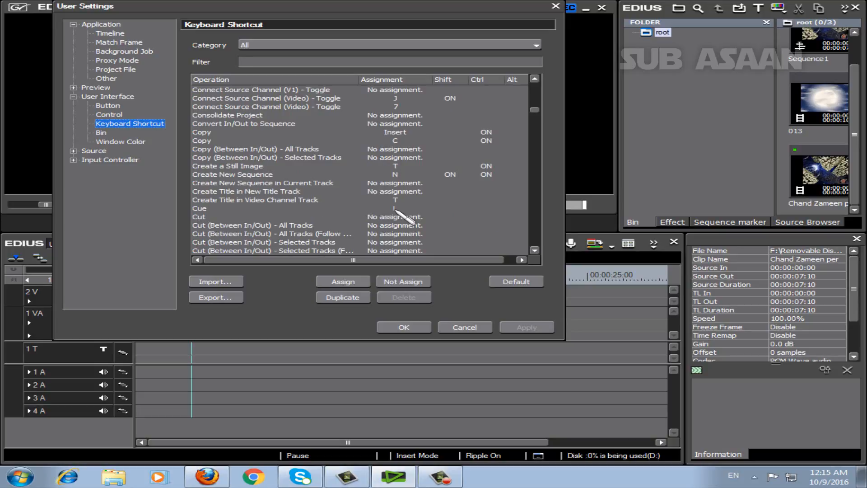
Reassign the Cue operation to the / shortcut, overriding Play the Event Area, and apply the user settings
left_click(302, 210)
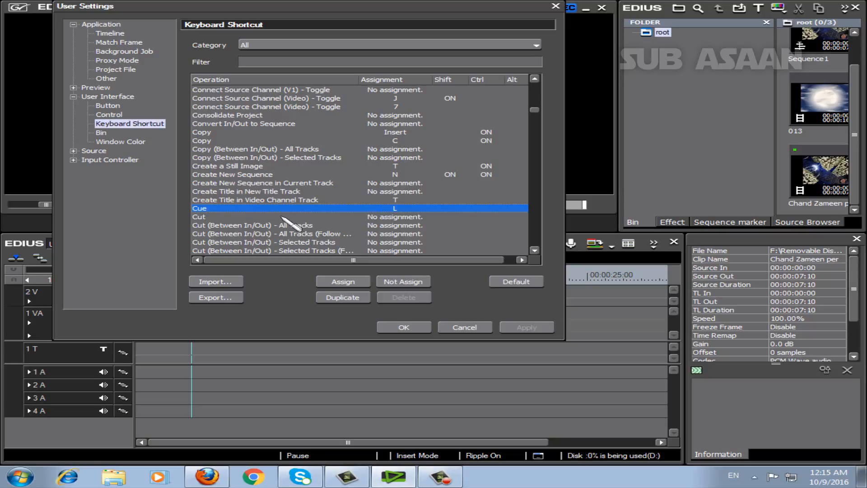
double_click(261, 208)
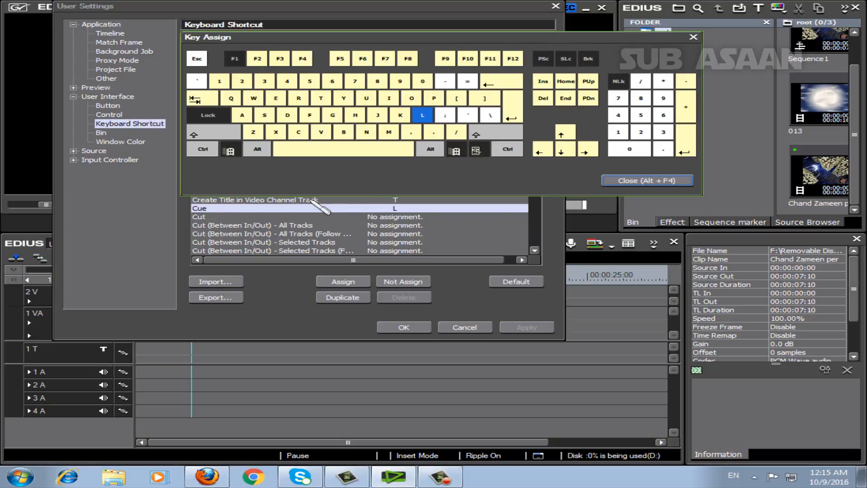
mouse_move(432, 120)
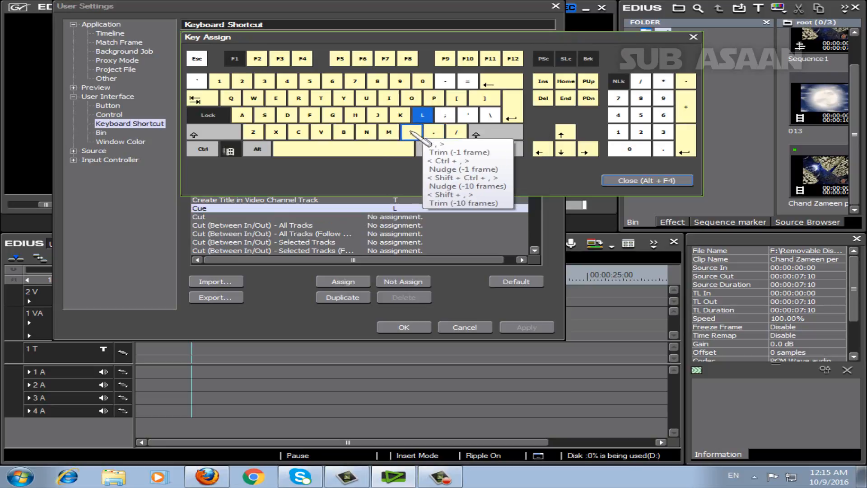
mouse_move(470, 127)
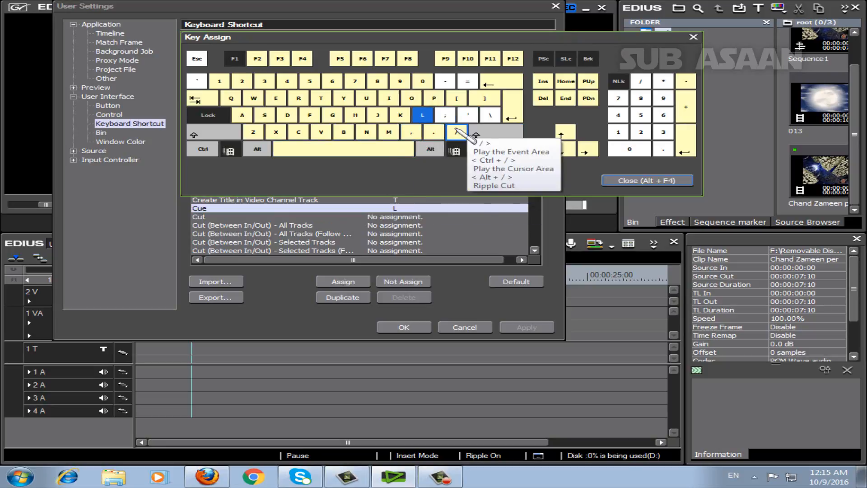
mouse_move(333, 148)
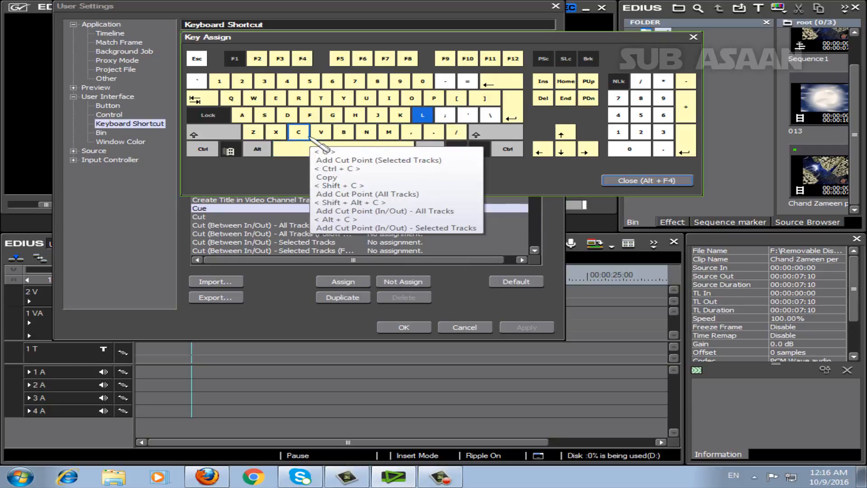
mouse_move(299, 141)
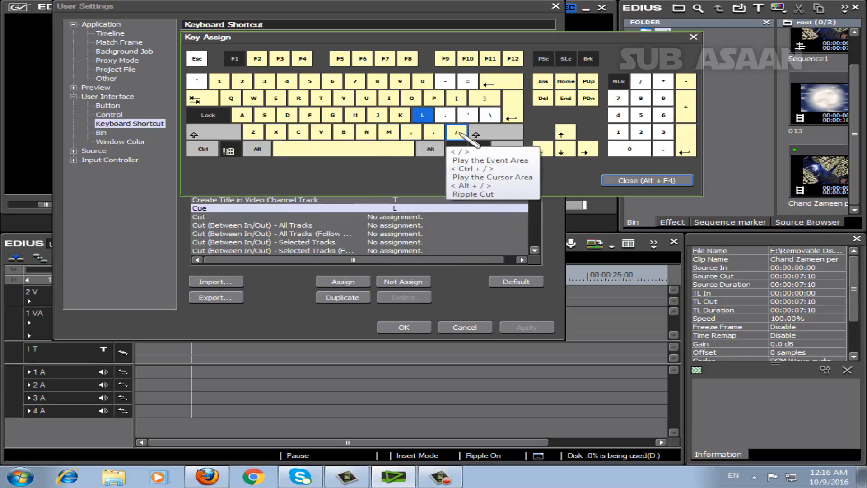
left_click(457, 132)
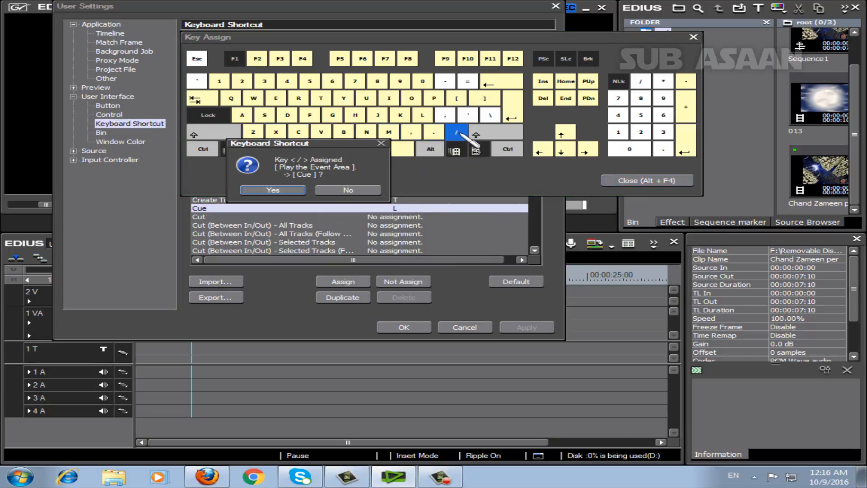
left_click(284, 190)
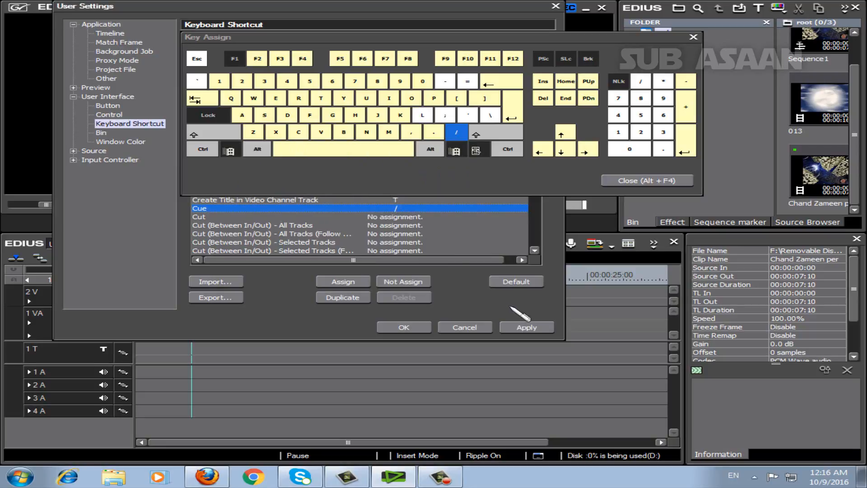
left_click(527, 327)
left_click(414, 328)
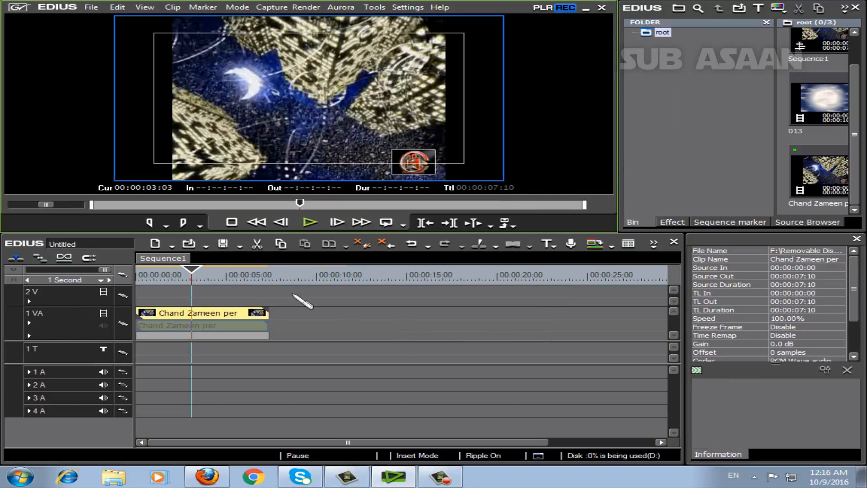
Unmute the 1 VA track's audio, play the sequence from the start and stop playback
left_click(103, 326)
left_click_drag(195, 271, 138, 271)
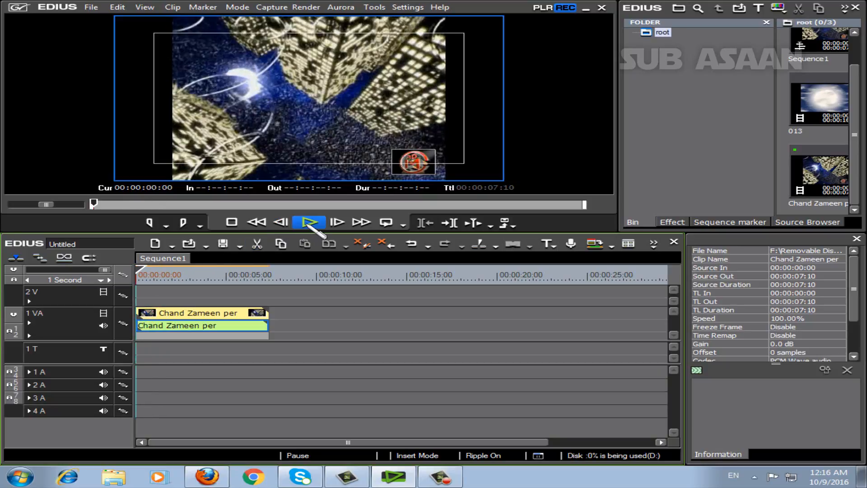
left_click(309, 223)
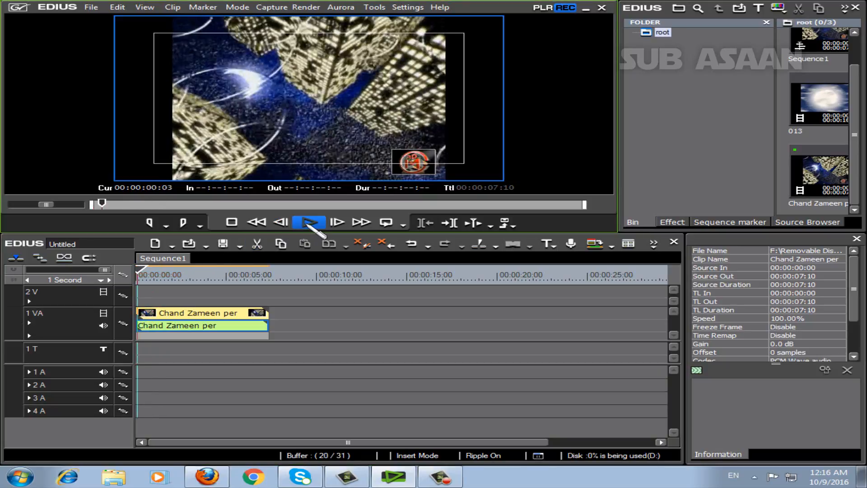
left_click(231, 222)
Replay the sequence from the start and test the former Cue shortcut, L, during playback
left_click(171, 270)
left_click_drag(168, 268, 137, 271)
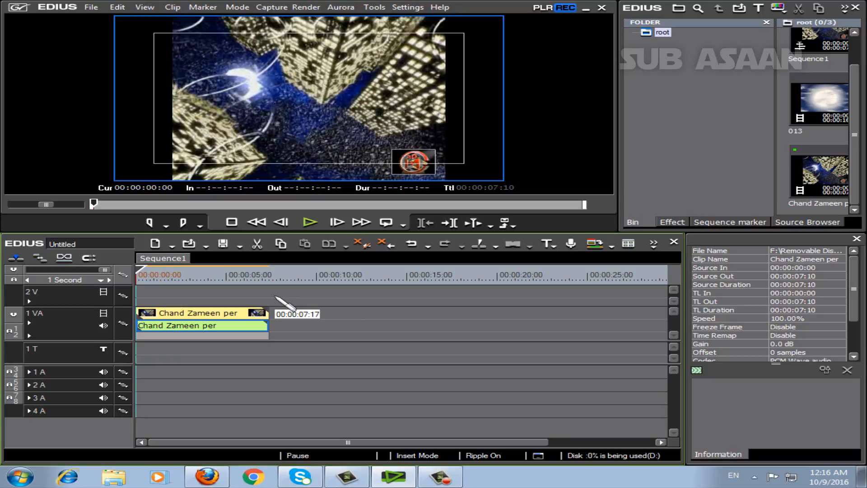
key("space")
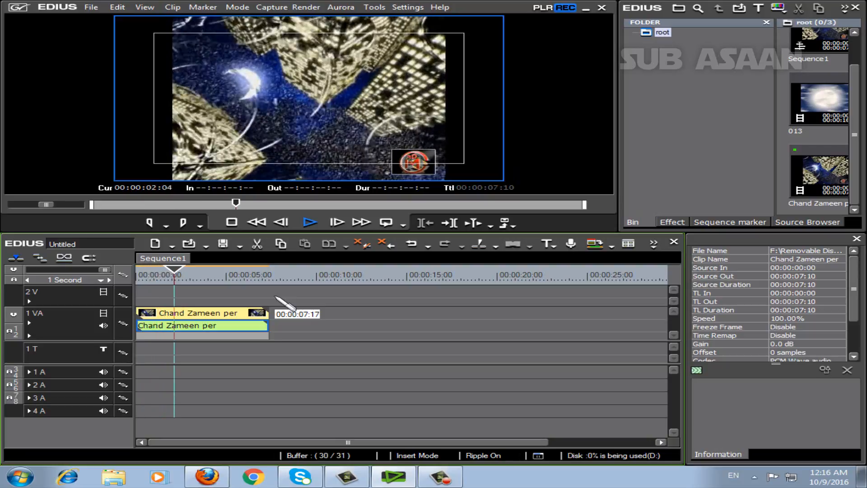
key("l")
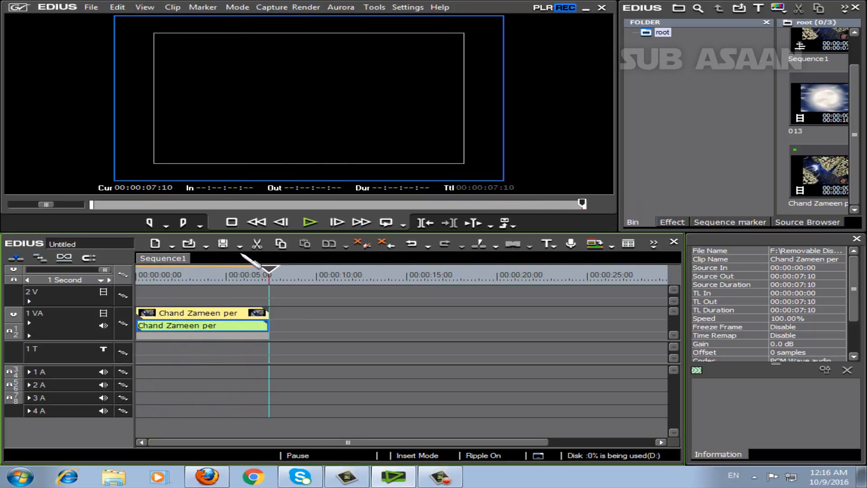
Return the timeline cursor to the start, play the sequence once more and stop playback
left_click_drag(271, 271, 141, 273)
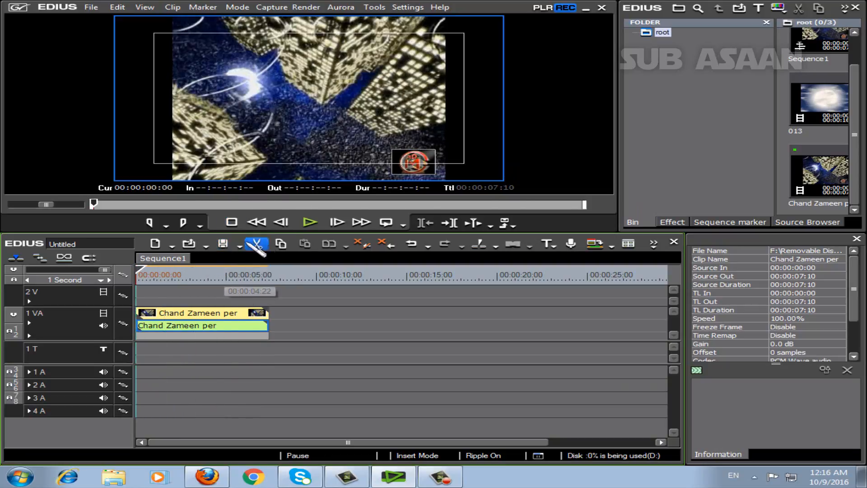
left_click(310, 221)
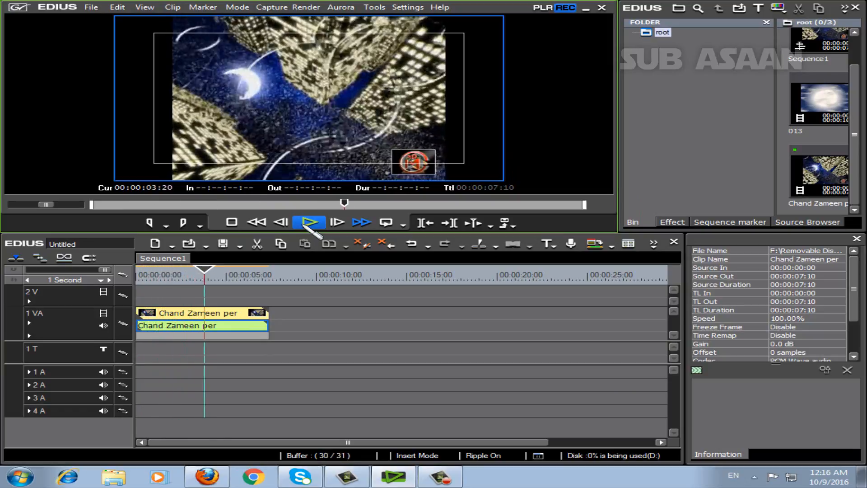
left_click(232, 222)
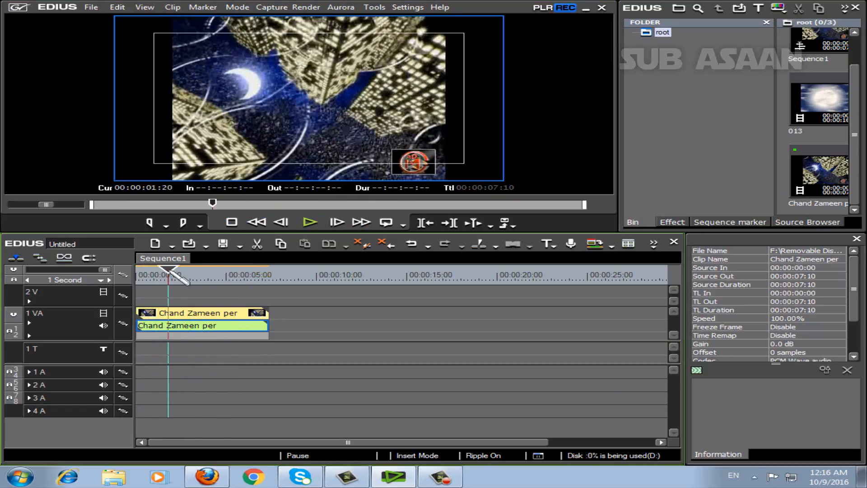
Return the timeline cursor to the start, examine the operations and their assigned keyboard shortcuts in the user settings, and close the settings
left_click(136, 271)
left_click(408, 7)
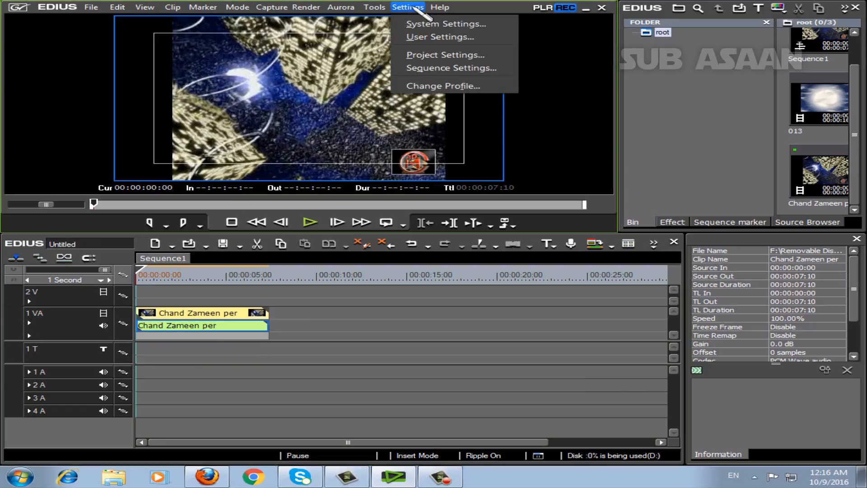
left_click(419, 37)
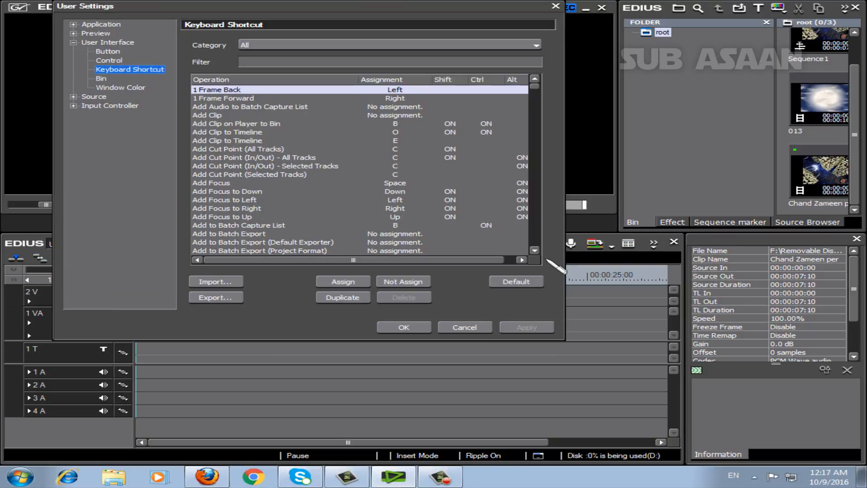
scroll(536, 250, "down", 5)
scroll(540, 251, "down", 5)
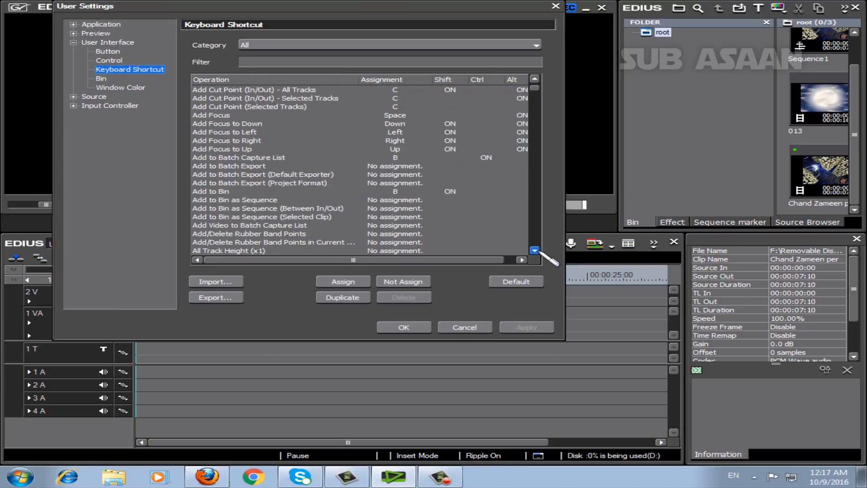
scroll(539, 251, "down", 8)
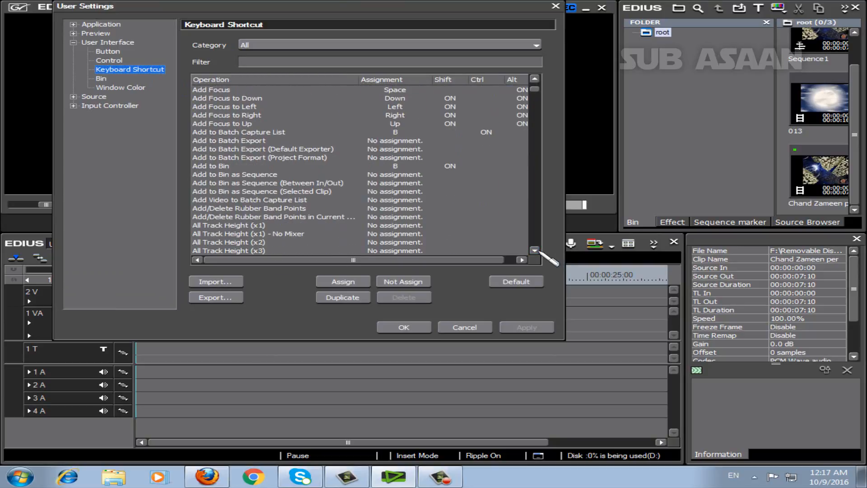
scroll(540, 252, "down", 11)
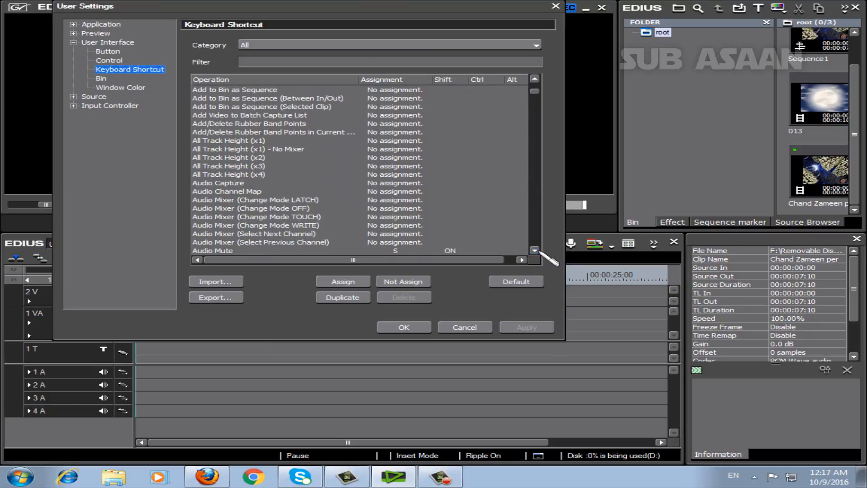
scroll(540, 251, "down", 14)
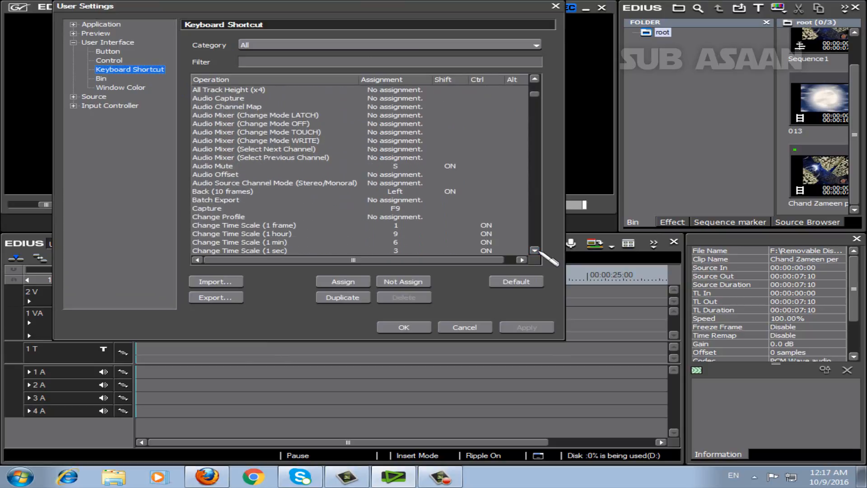
scroll(540, 251, "down", 13)
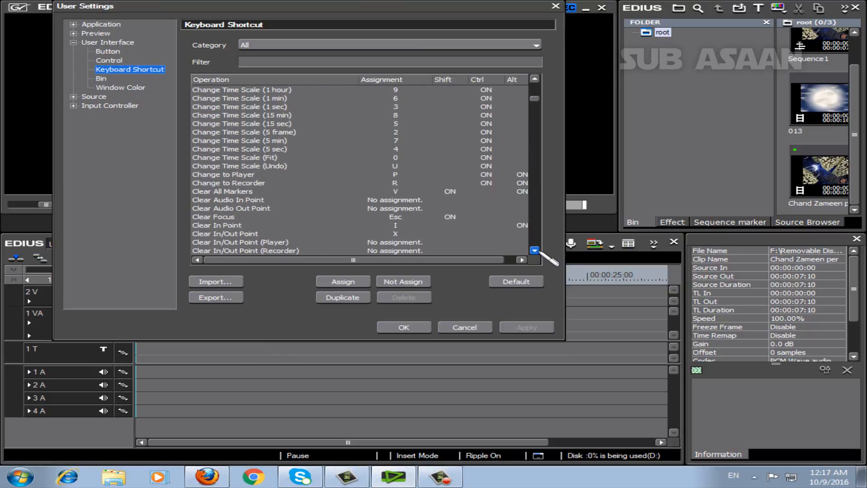
scroll(540, 252, "down", 3)
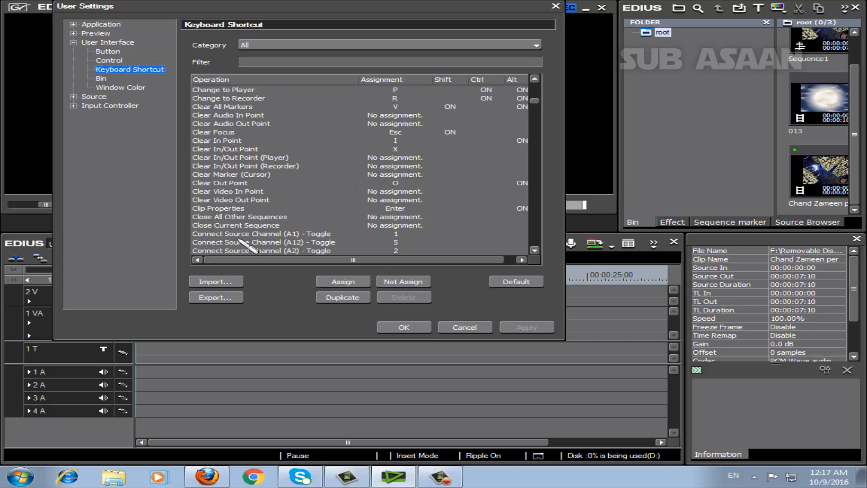
left_click(404, 327)
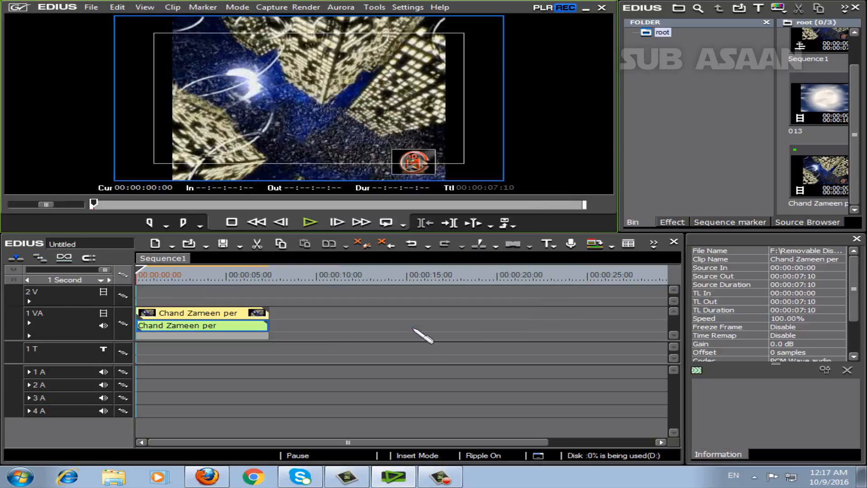